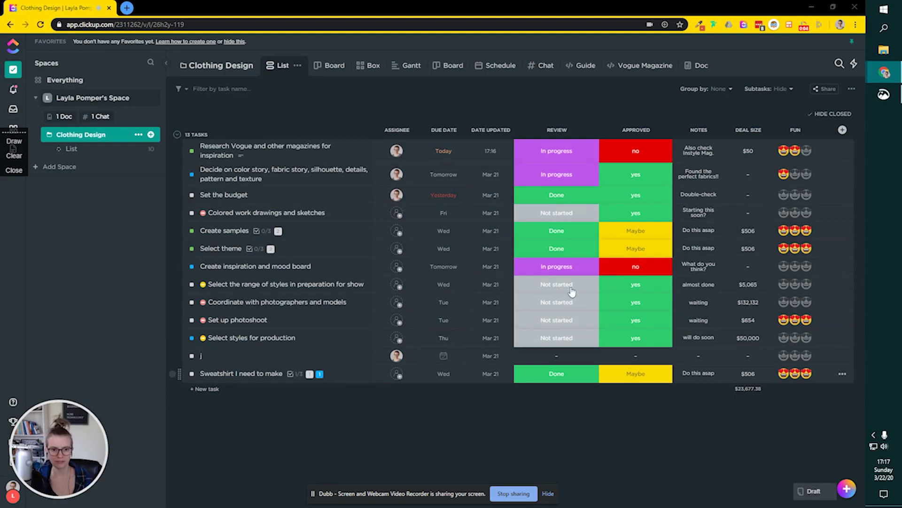
# - Open 'Research Vogue and other magazines for inspiration', the first task in Clothing Design
pyautogui.click(367, 153)
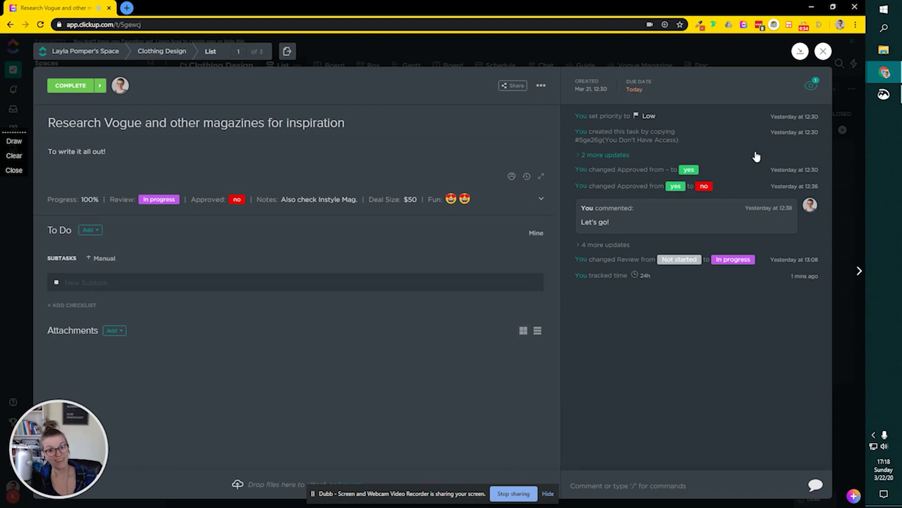
# - Close the task and go to the workspace's ClickApps settings through the avatar menu
pyautogui.click(824, 52)
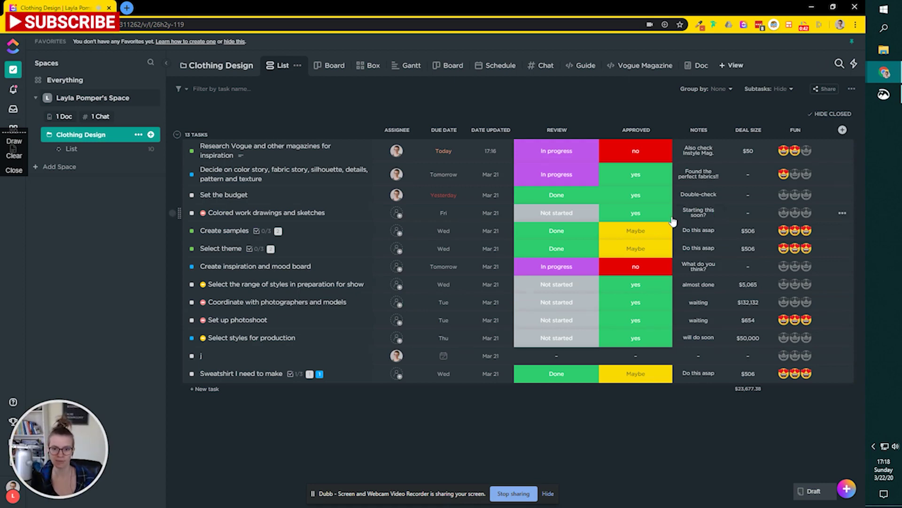
pyautogui.moveTo(58, 450); pyautogui.dragTo(108, 380)
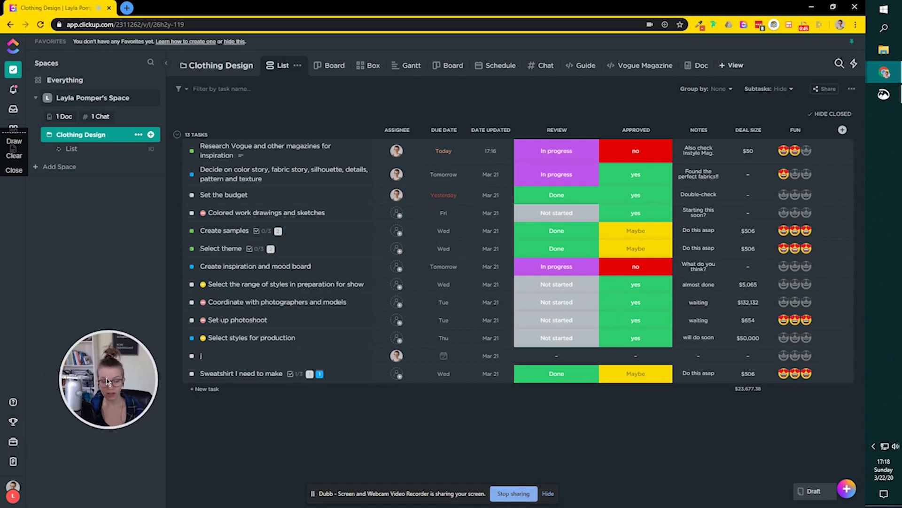
pyautogui.click(13, 488)
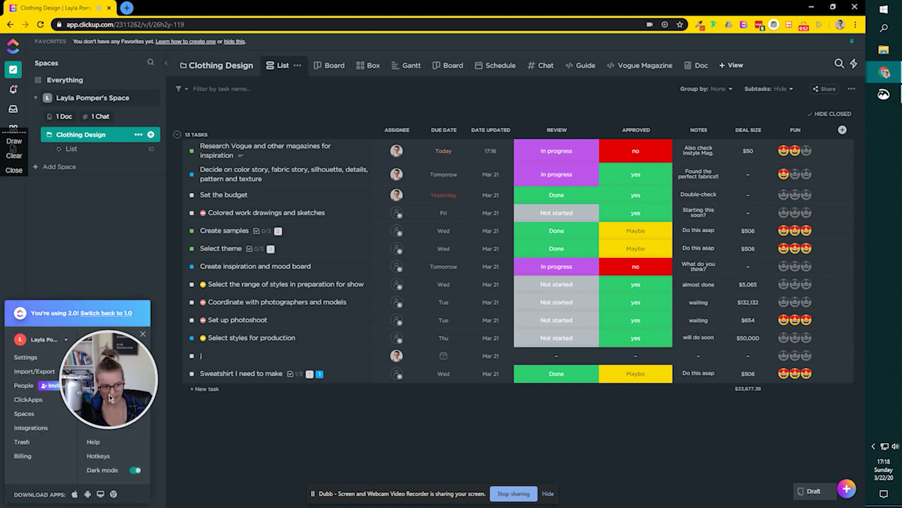
pyautogui.moveTo(118, 396); pyautogui.dragTo(244, 395)
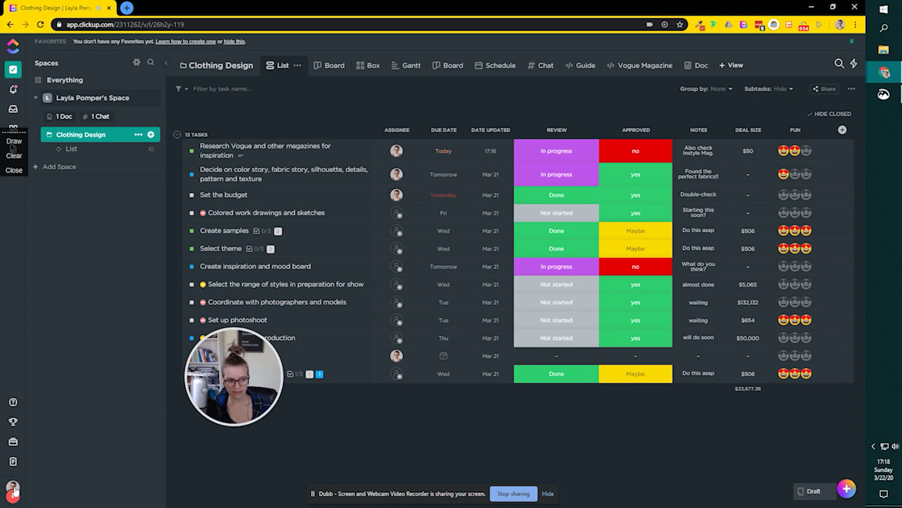
pyautogui.click(13, 489)
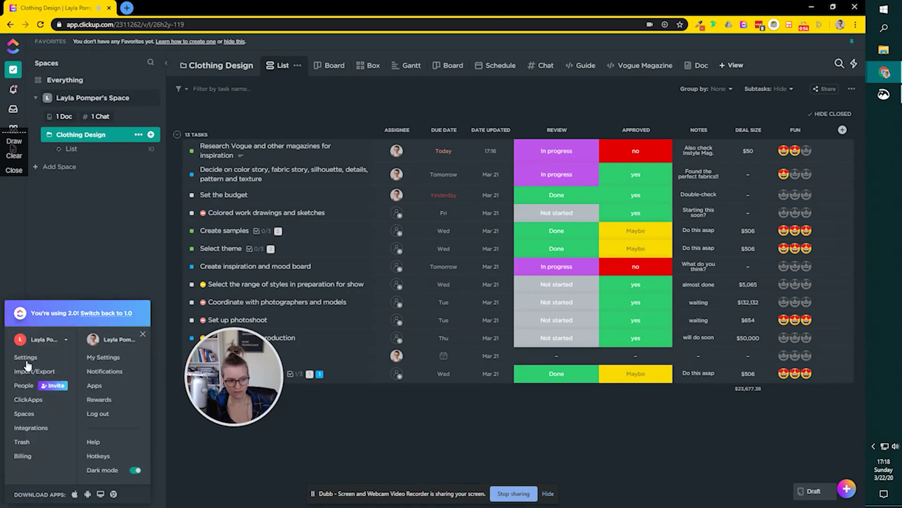
pyautogui.click(27, 400)
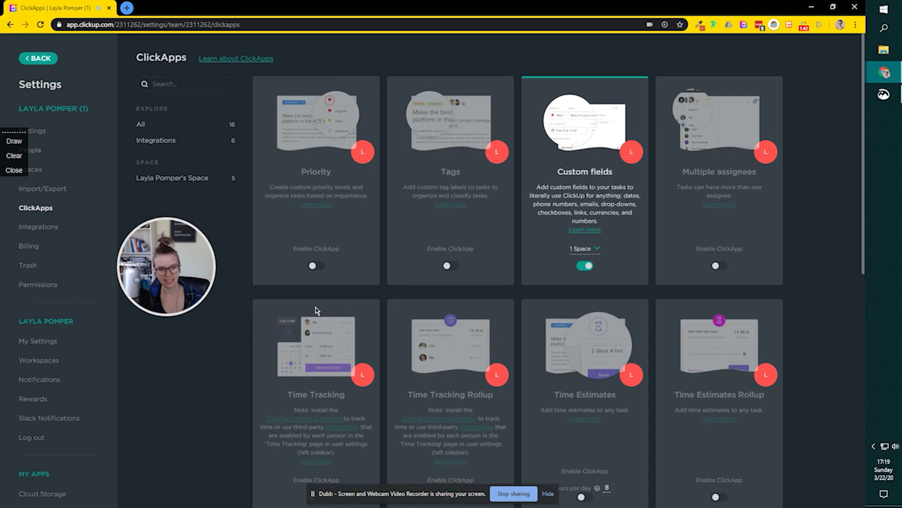
# - Enable the Time Tracking ClickApp and confirm its space selection
pyautogui.scroll(-3, 482, 235)
pyautogui.scroll(2, 324, 212)
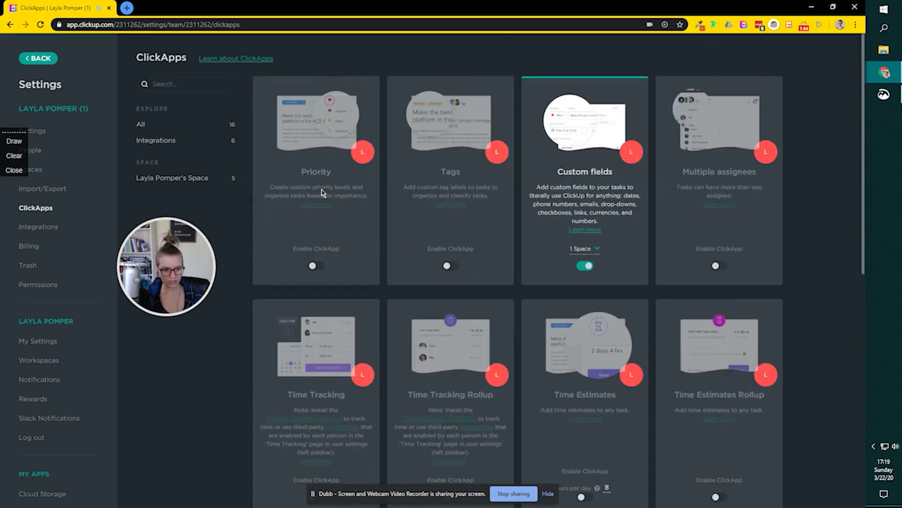
pyautogui.scroll(-2, 310, 235)
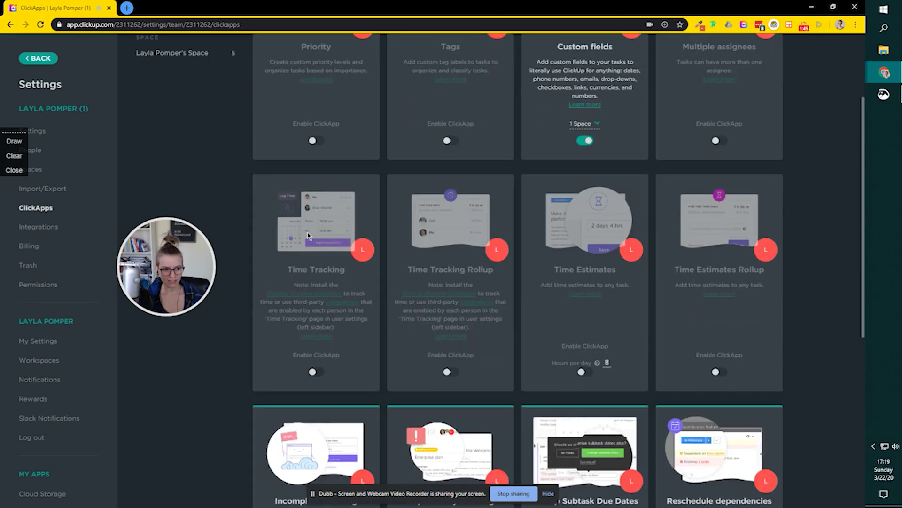
pyautogui.click(315, 373)
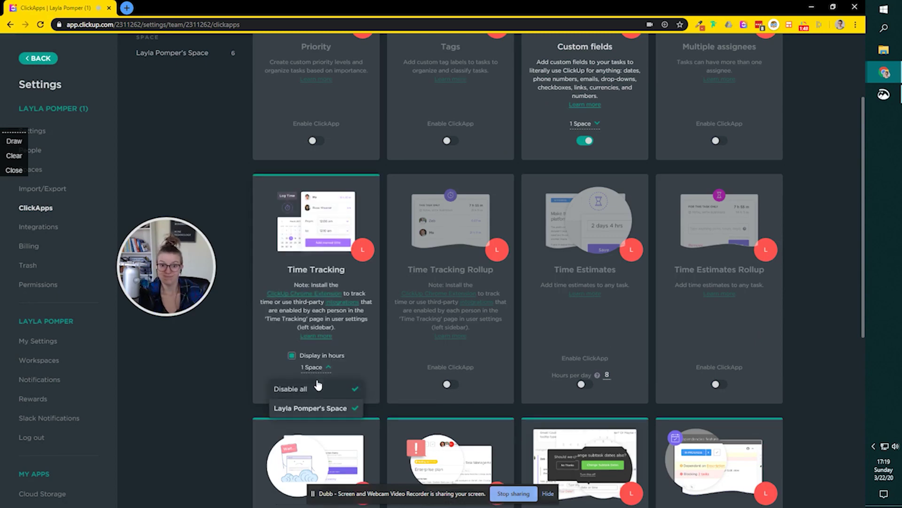
pyautogui.click(263, 359)
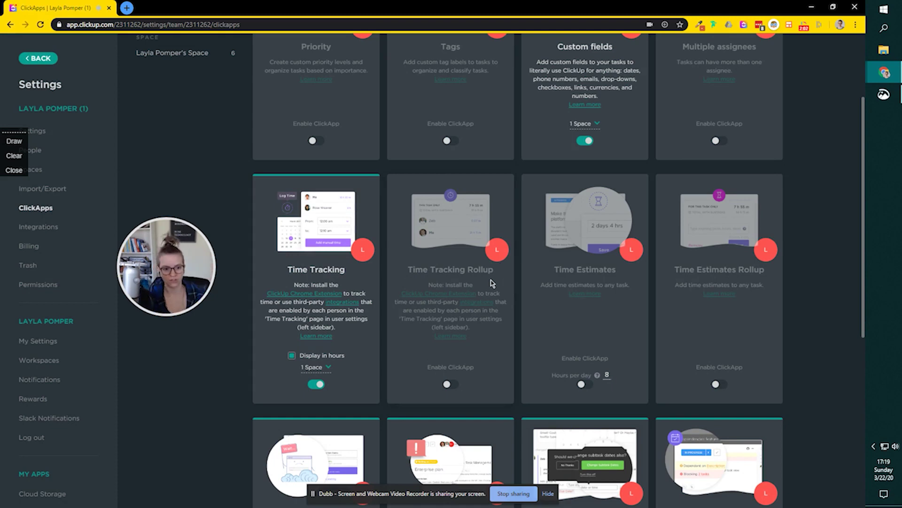
# - Enable Time Tracking Rollup, Time Estimates and Time Estimates Rollup, with 24 hours per day
pyautogui.click(452, 386)
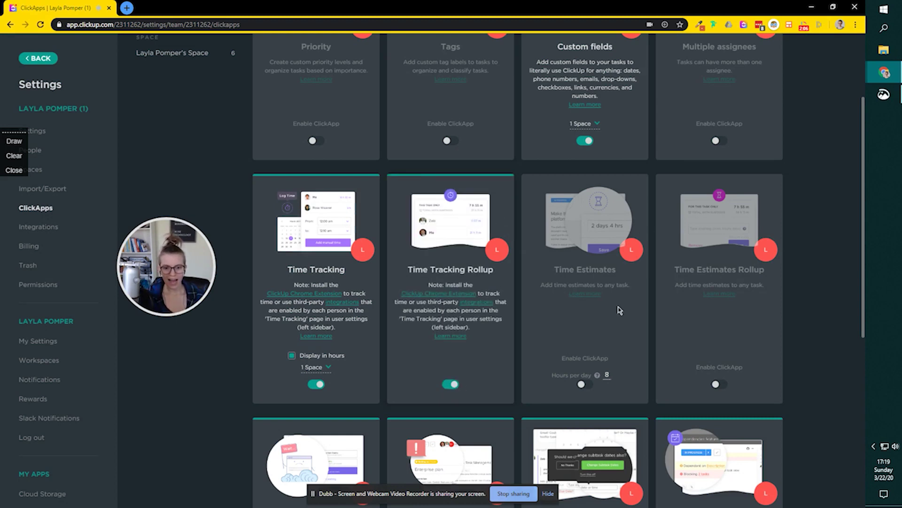
pyautogui.click(582, 385)
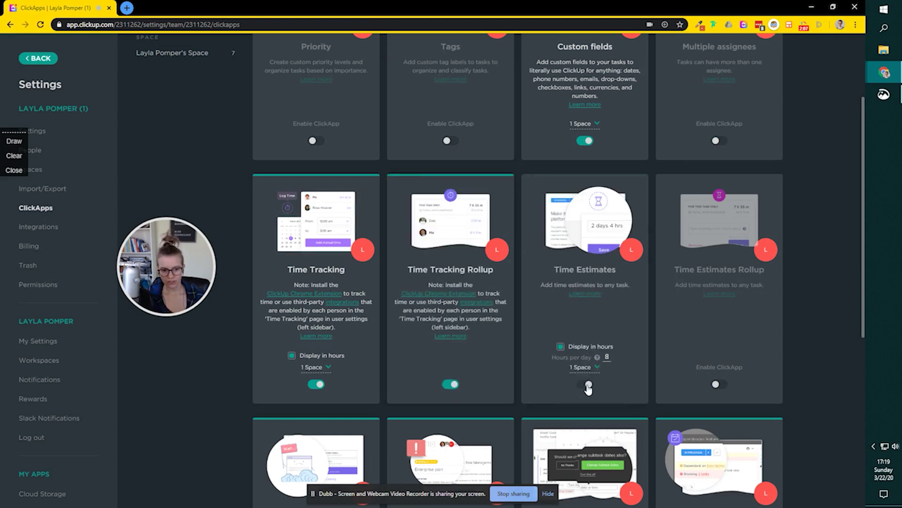
pyautogui.click(717, 384)
pyautogui.moveTo(570, 356)
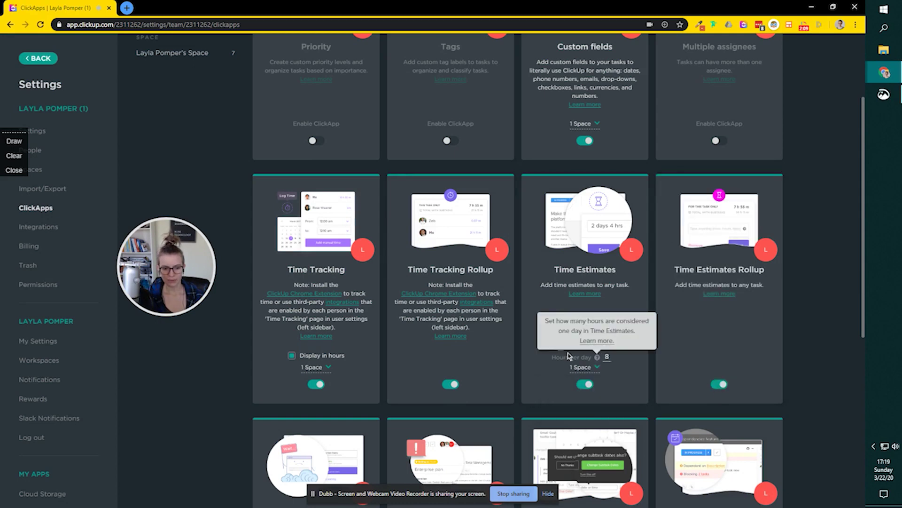
pyautogui.click(606, 357)
pyautogui.write('24')
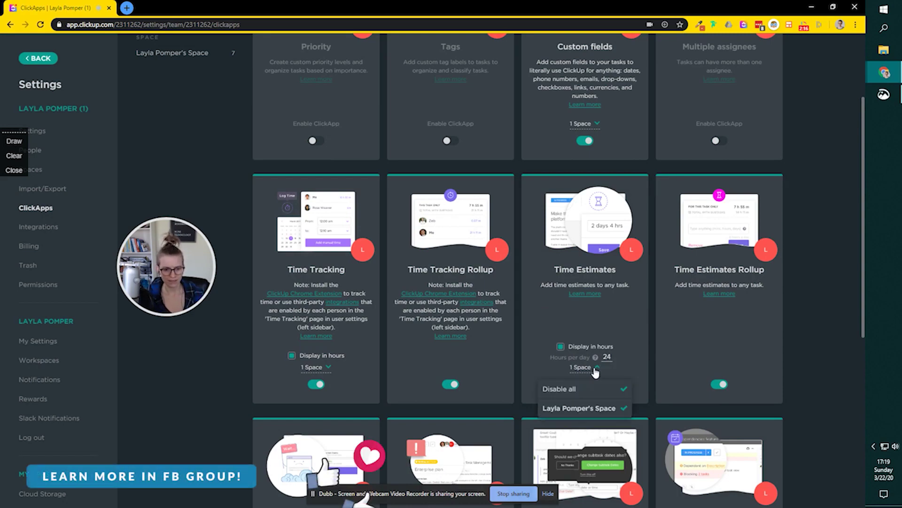
pyautogui.scroll(-3, 351, 350)
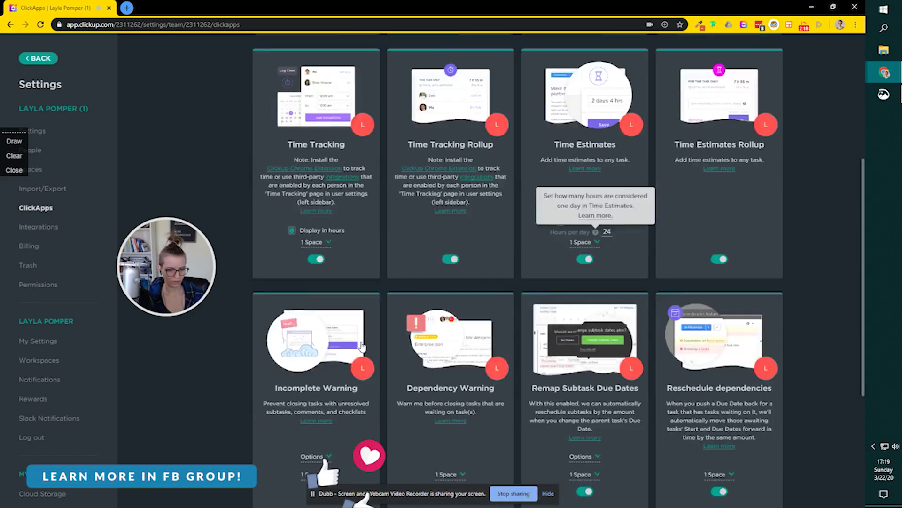
pyautogui.scroll(5, 357, 350)
pyautogui.scroll(-3, 371, 356)
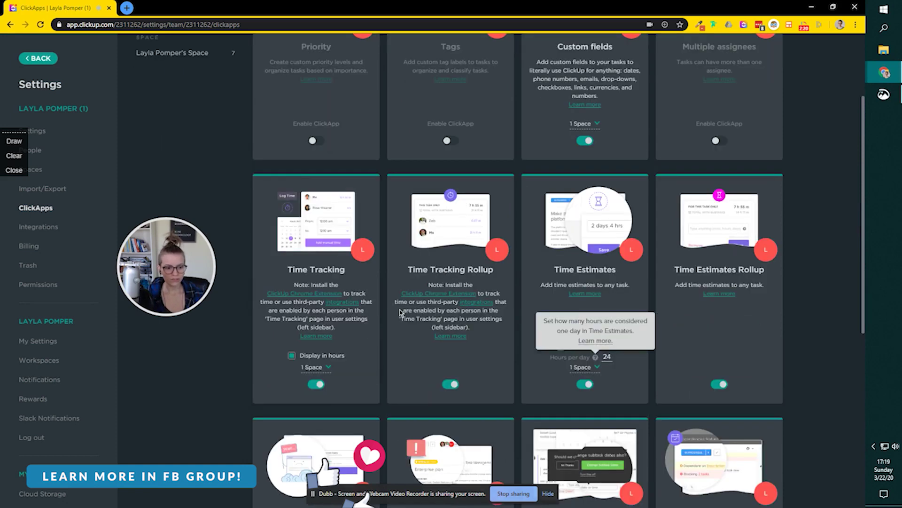
# - Go back to the Clothing Design list and reopen the Research Vogue magazine task
pyautogui.click(48, 58)
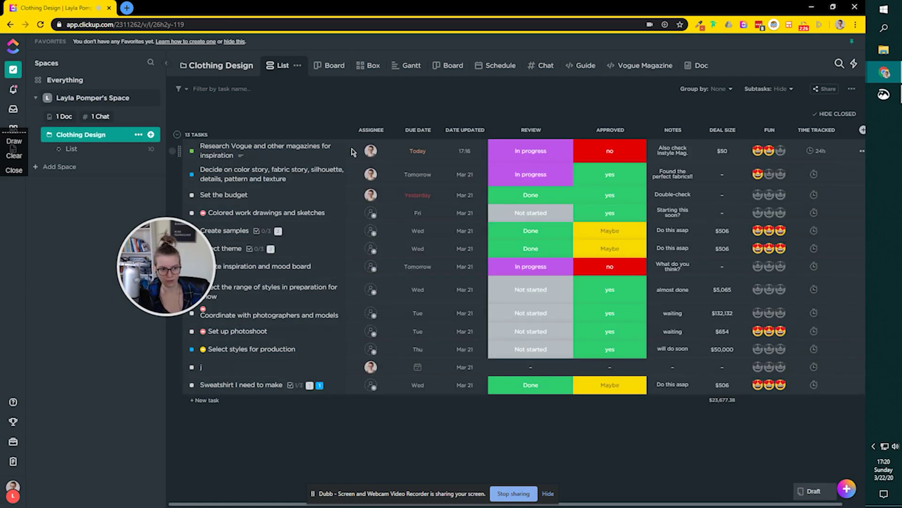
pyautogui.click(305, 151)
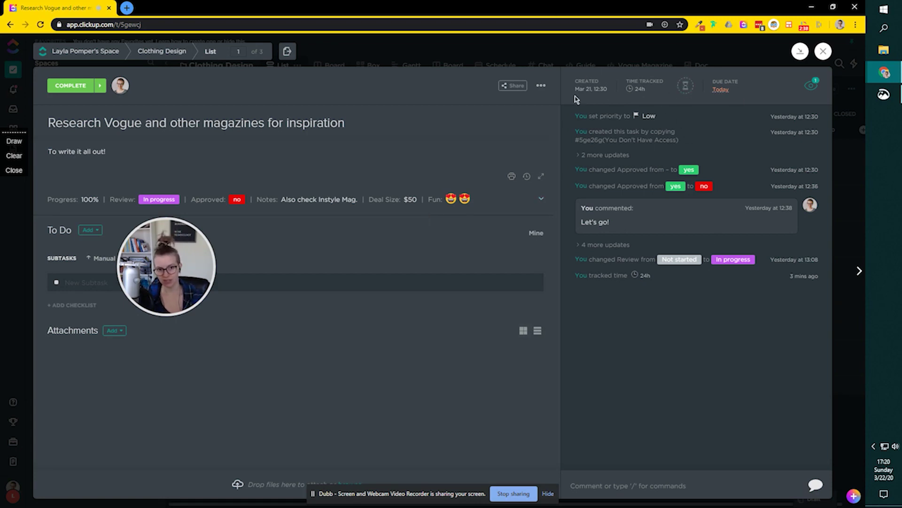
# - Enter a 4 hours estimate from the task's time tracking panel and save it
pyautogui.click(635, 87)
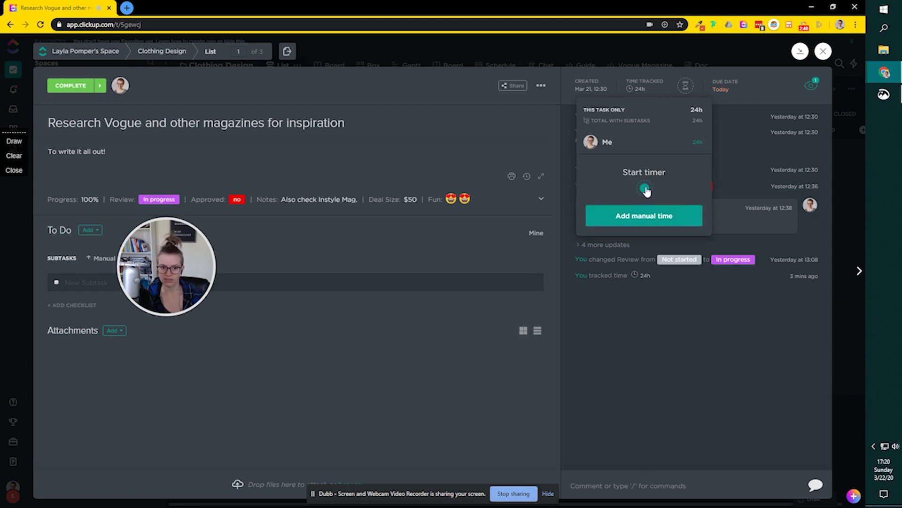
pyautogui.click(652, 218)
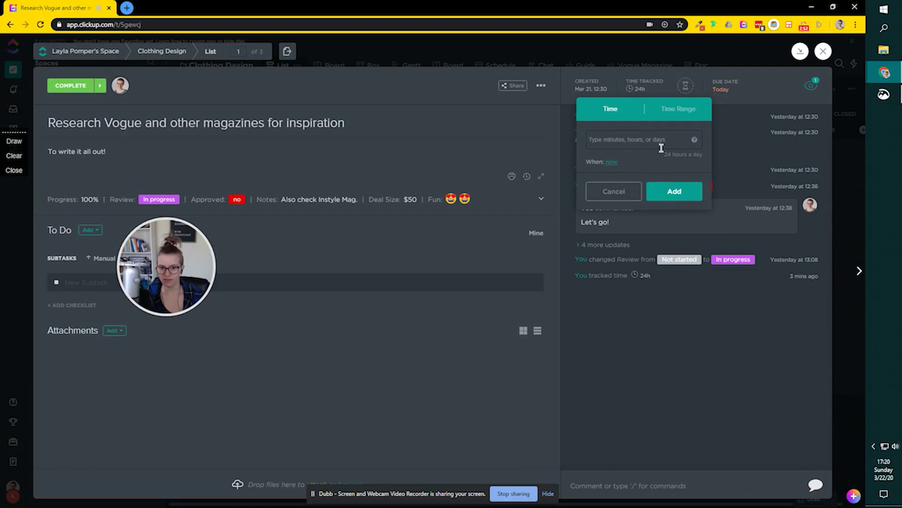
pyautogui.click(685, 92)
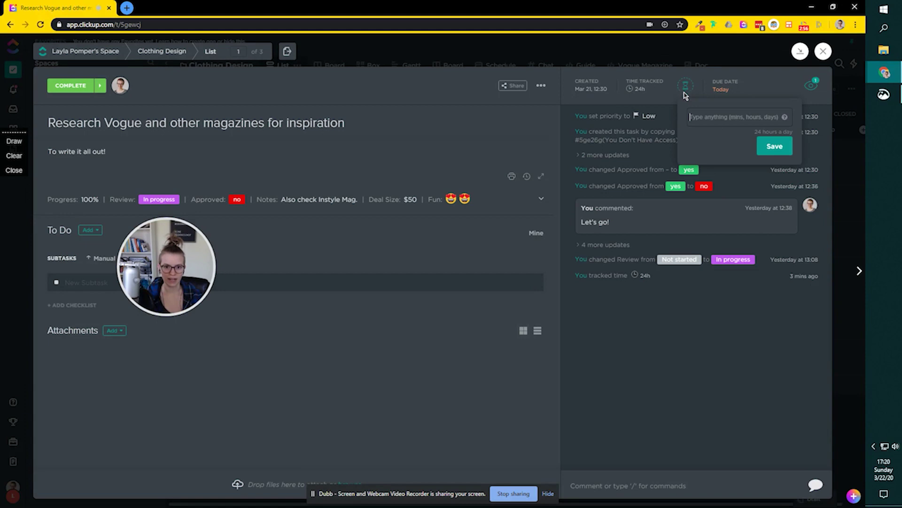
pyautogui.write('4 hours')
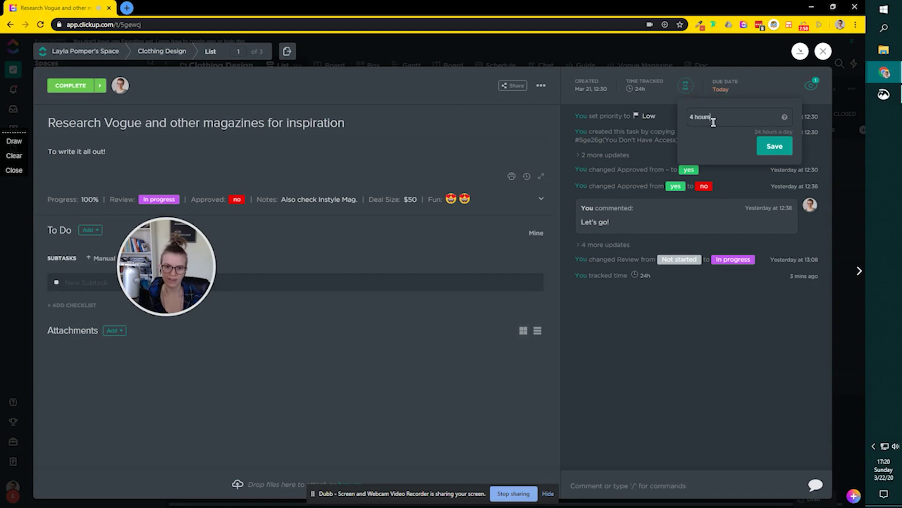
pyautogui.press('Return')
pyautogui.click(773, 146)
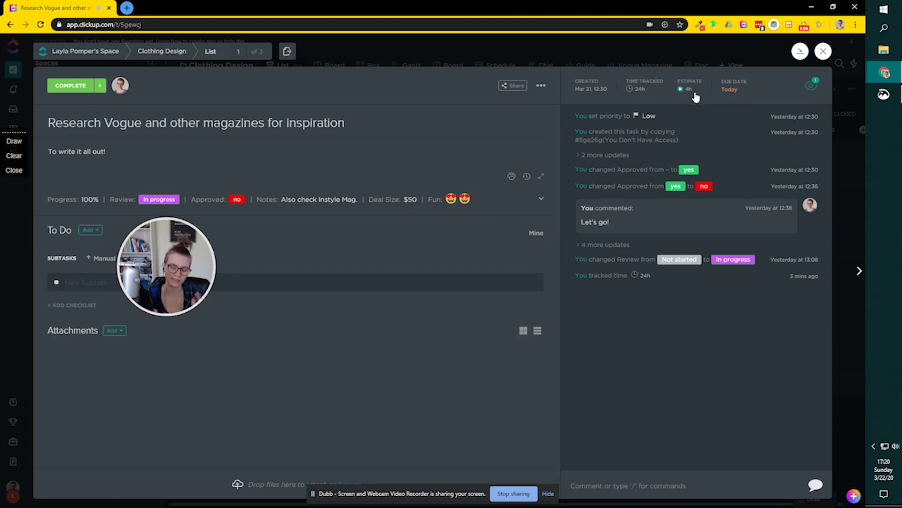
# - Show the task's tracked time and open the ClickUp extension's Track Time panel at 00:00:00
pyautogui.click(637, 89)
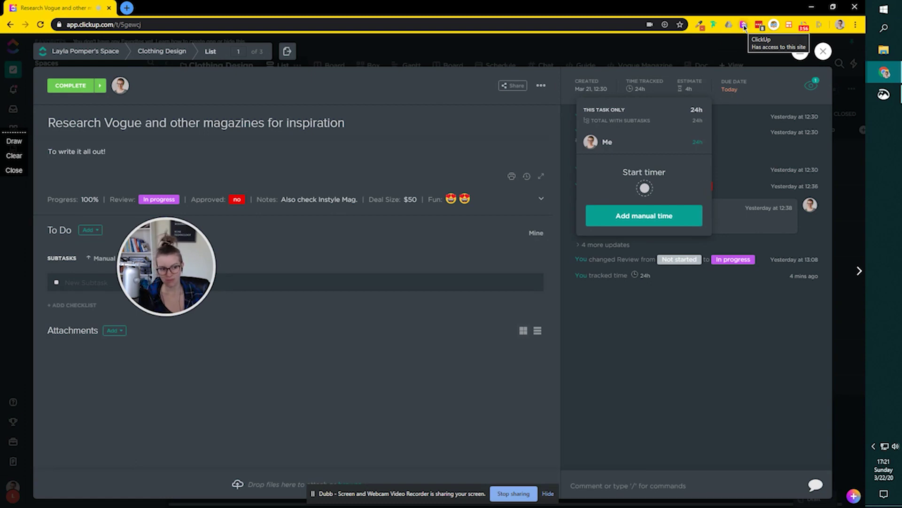
pyautogui.click(744, 26)
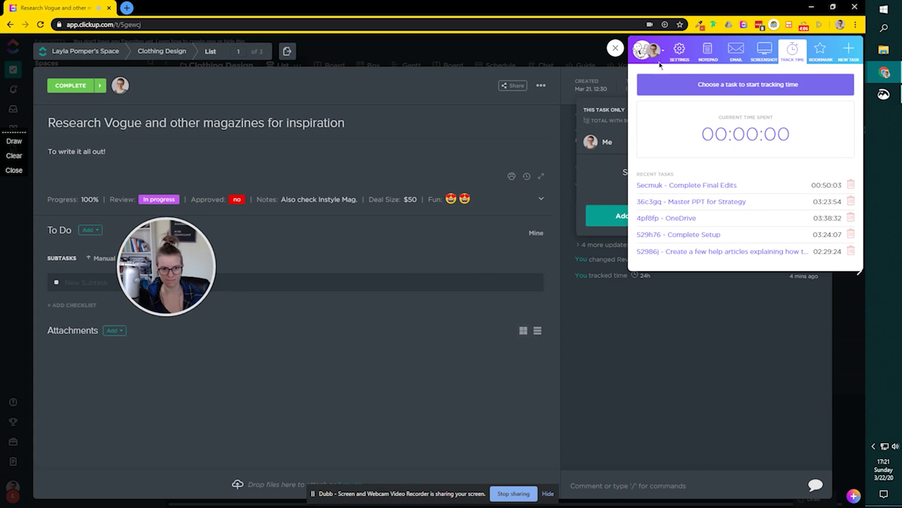
# - Add the second workspace to the extension's teams and connect both teams
pyautogui.click(658, 52)
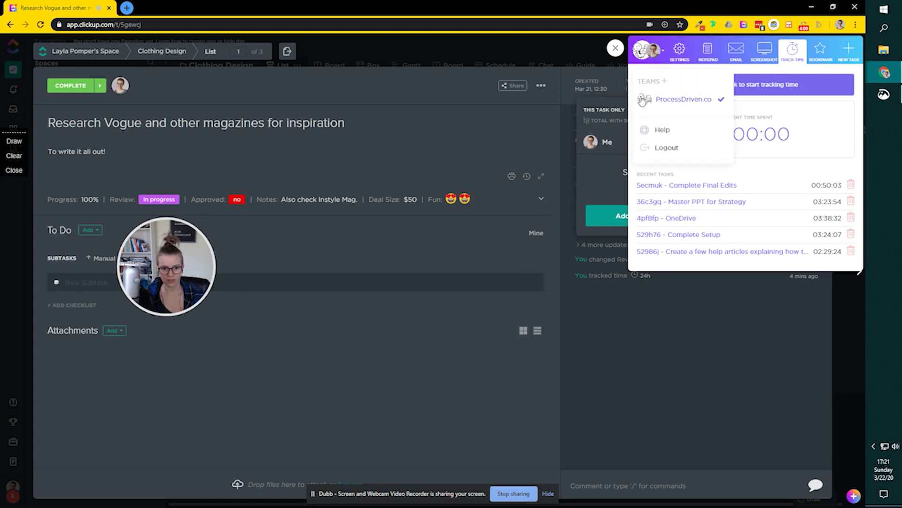
pyautogui.click(665, 83)
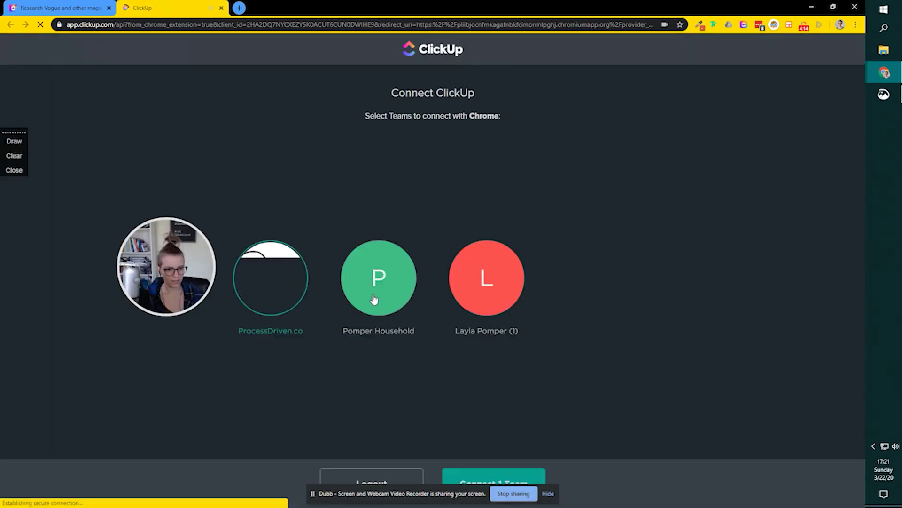
pyautogui.click(489, 302)
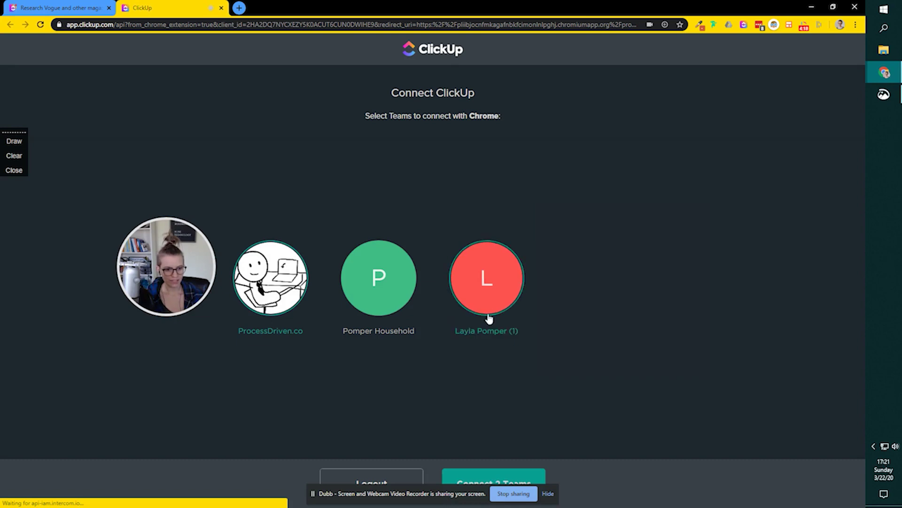
pyautogui.click(510, 483)
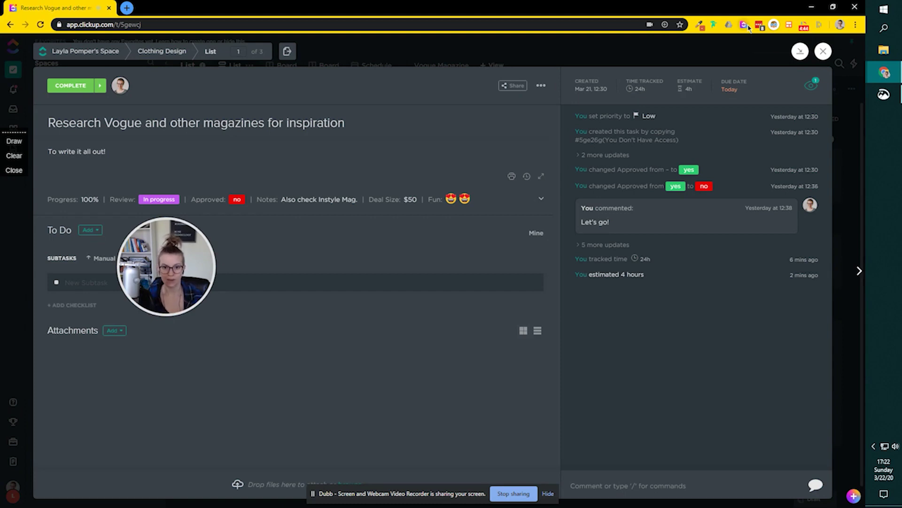
# - Check the extension's connected teams, then close the task and open the account menu
pyautogui.click(744, 25)
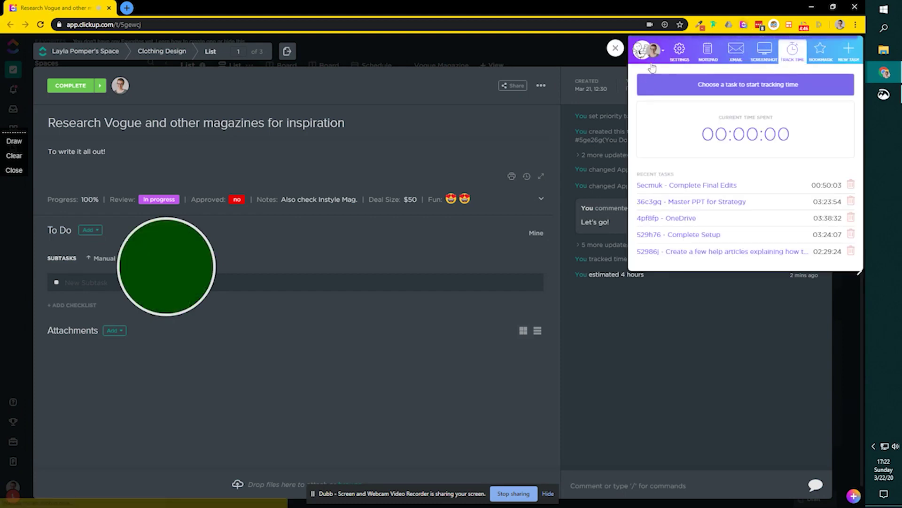
pyautogui.click(651, 51)
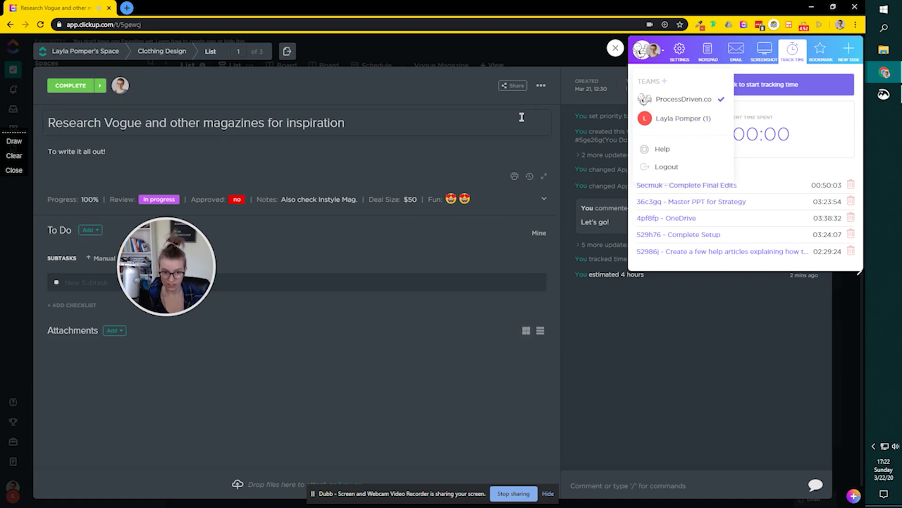
pyautogui.click(615, 48)
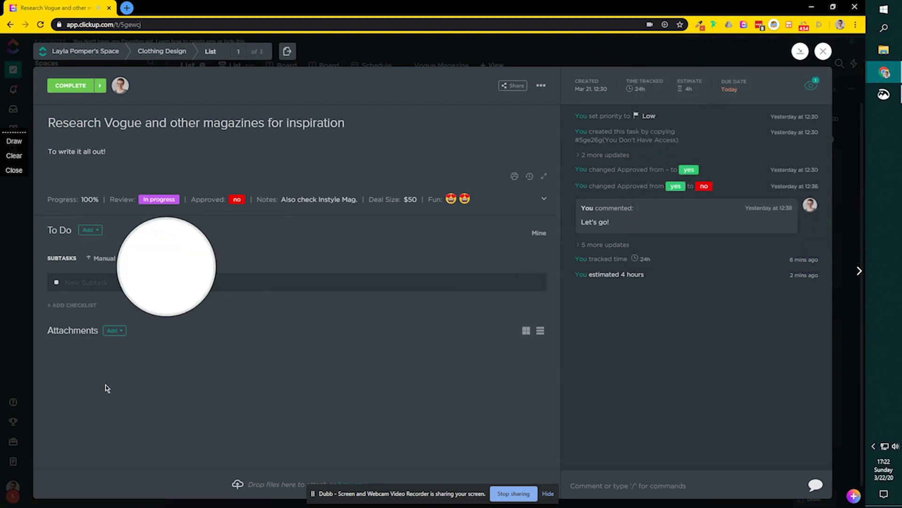
pyautogui.click(15, 497)
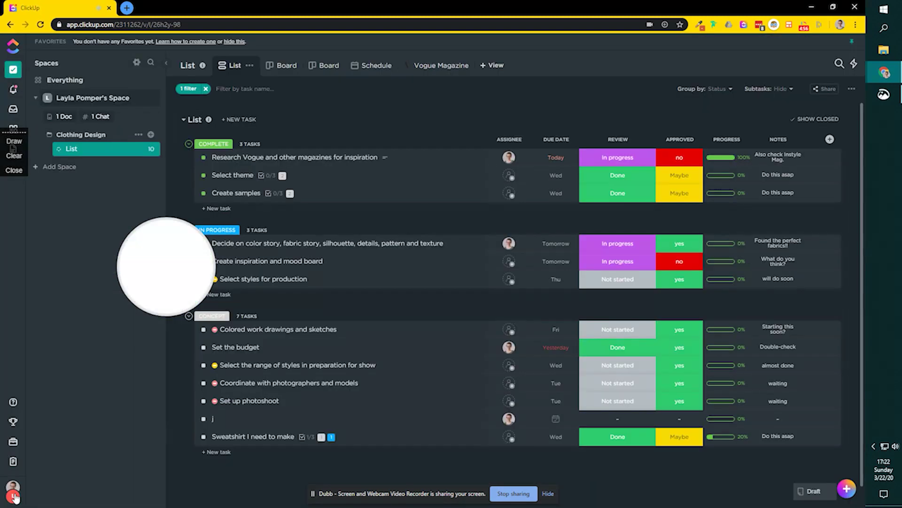
pyautogui.click(15, 497)
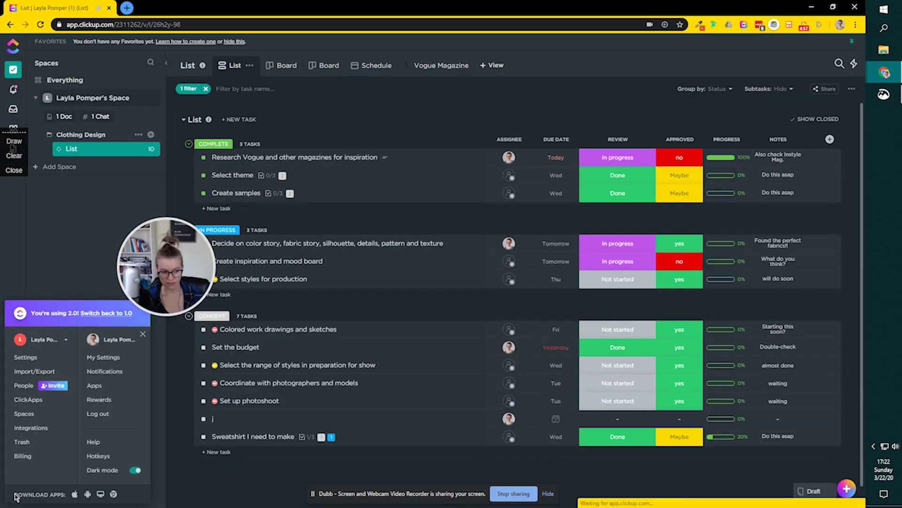
# - Open the Download apps page in a new tab and scroll to its Chrome Extension card
pyautogui.click(114, 494)
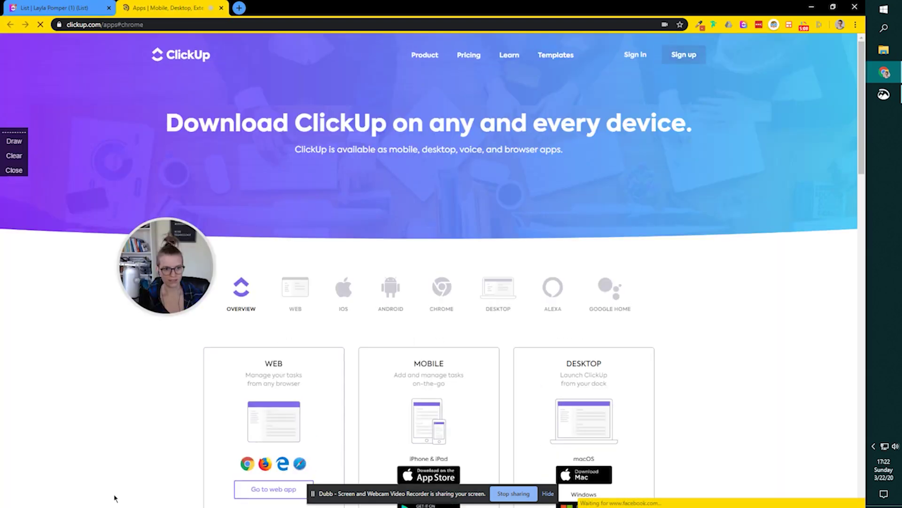
pyautogui.click(459, 292)
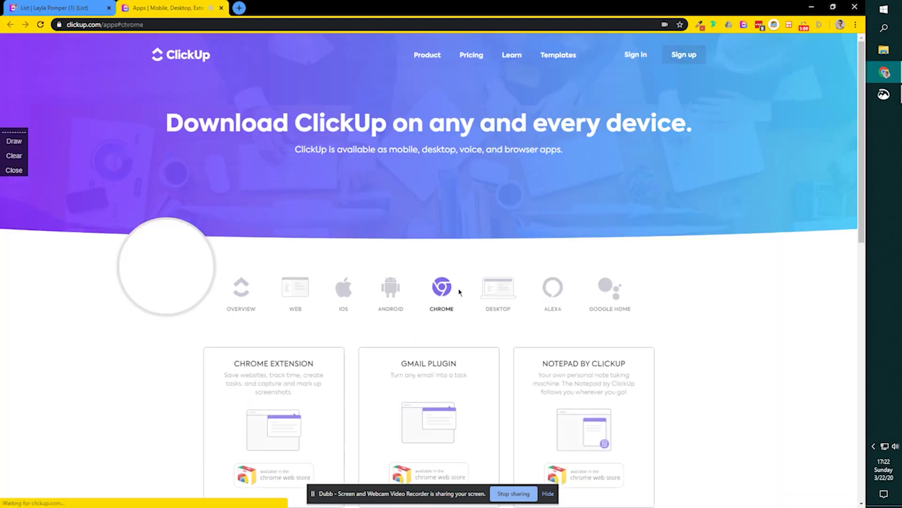
pyautogui.scroll(-3, 479, 251)
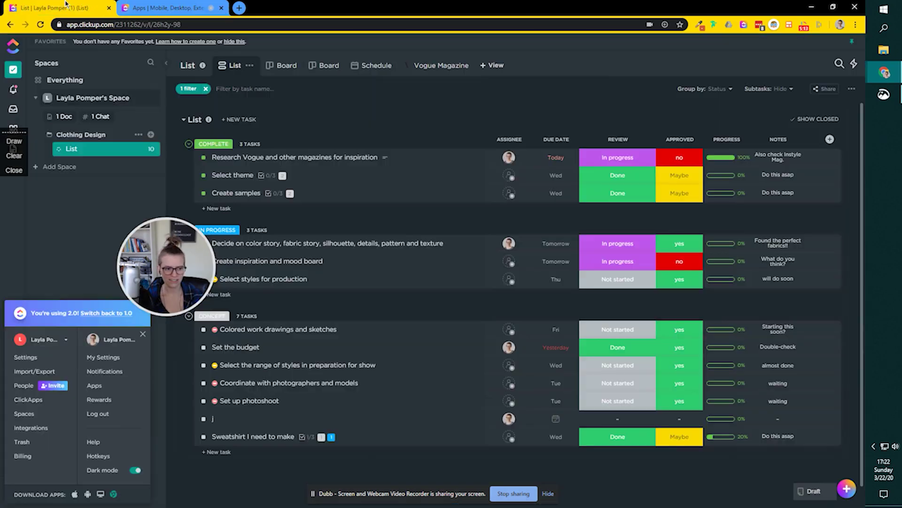
# - Return to the workspace tab and switch the extension to the second workspace
pyautogui.click(66, 7)
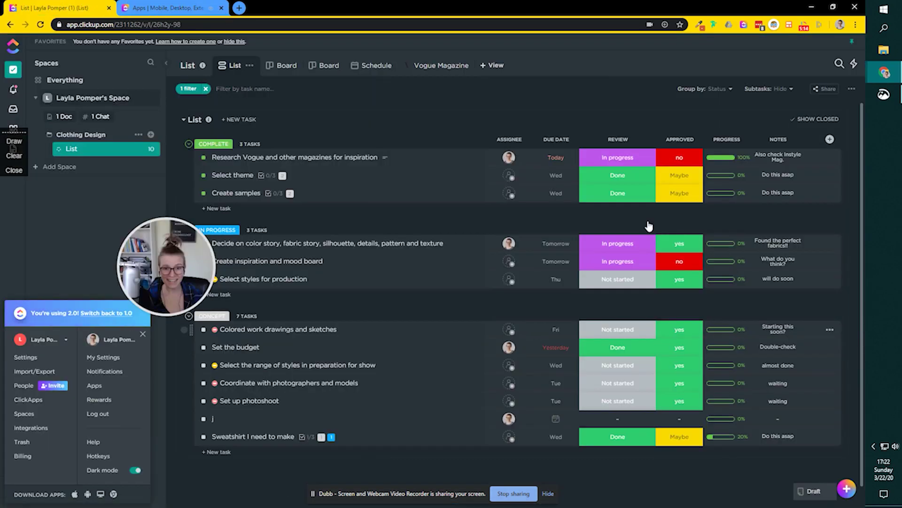
pyautogui.click(743, 24)
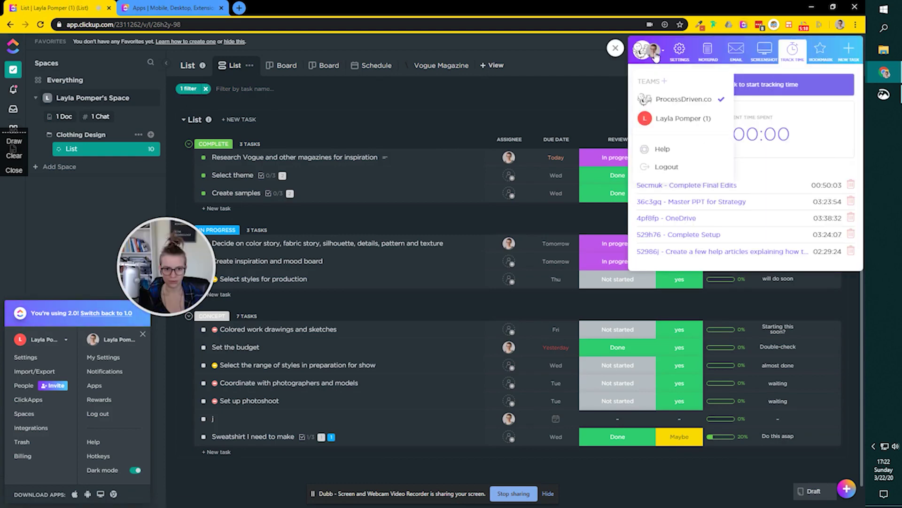
pyautogui.click(662, 120)
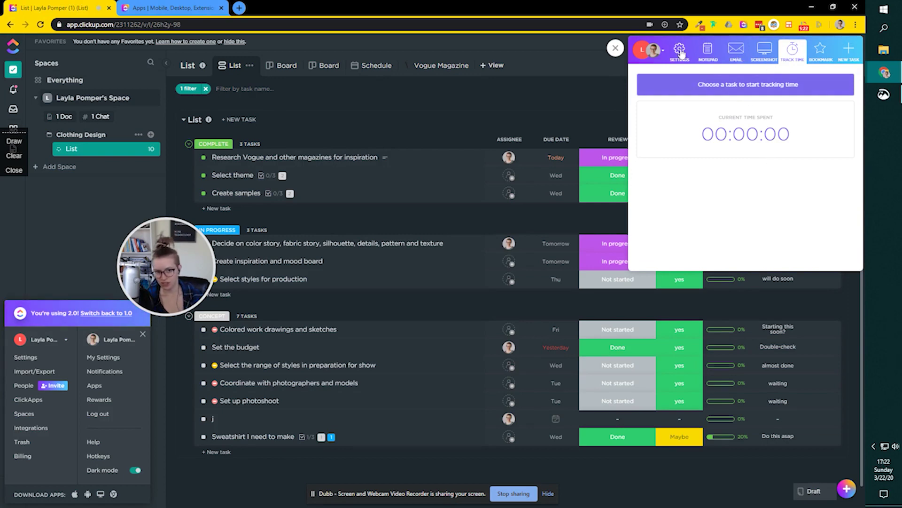
# - Start a timer on the Research Vogue task, then close it to return to the list
pyautogui.click(485, 155)
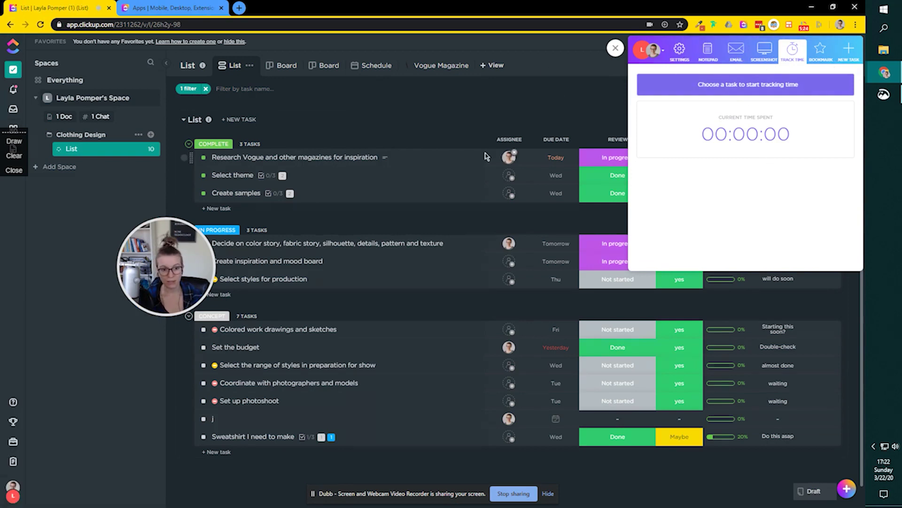
pyautogui.click(463, 157)
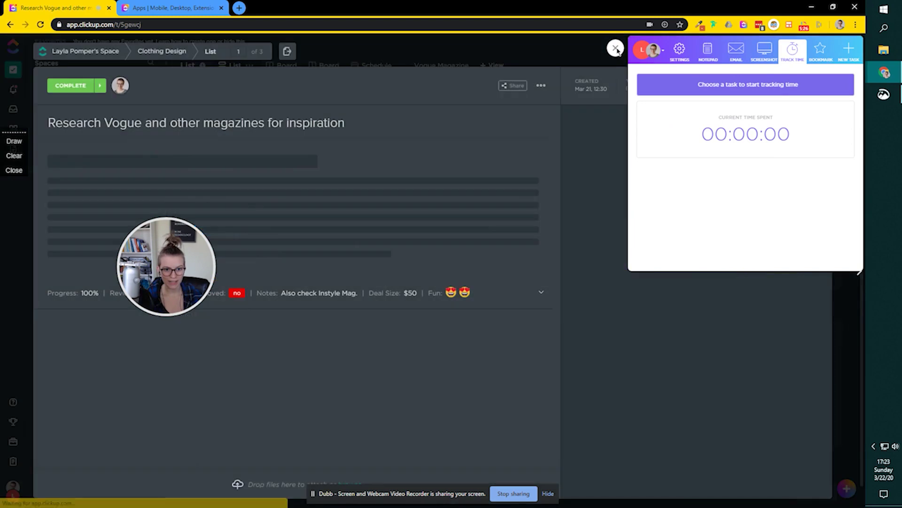
pyautogui.click(615, 48)
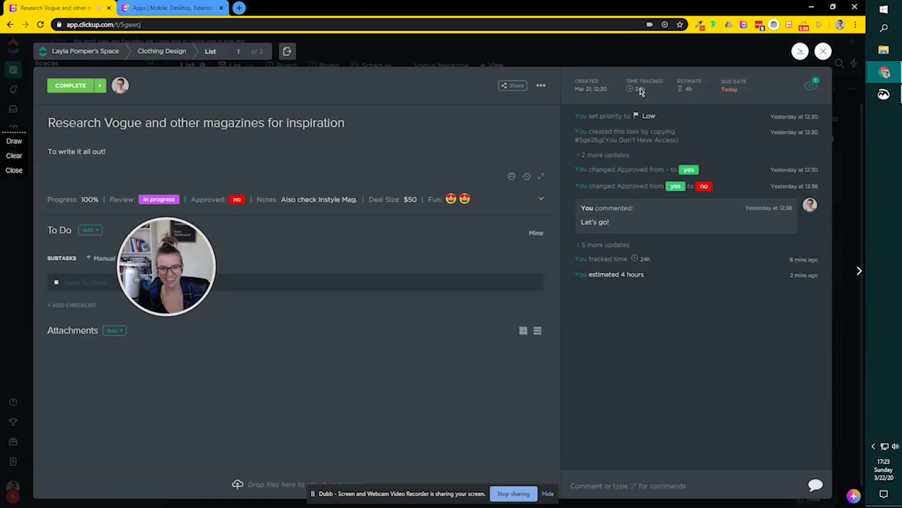
pyautogui.click(641, 90)
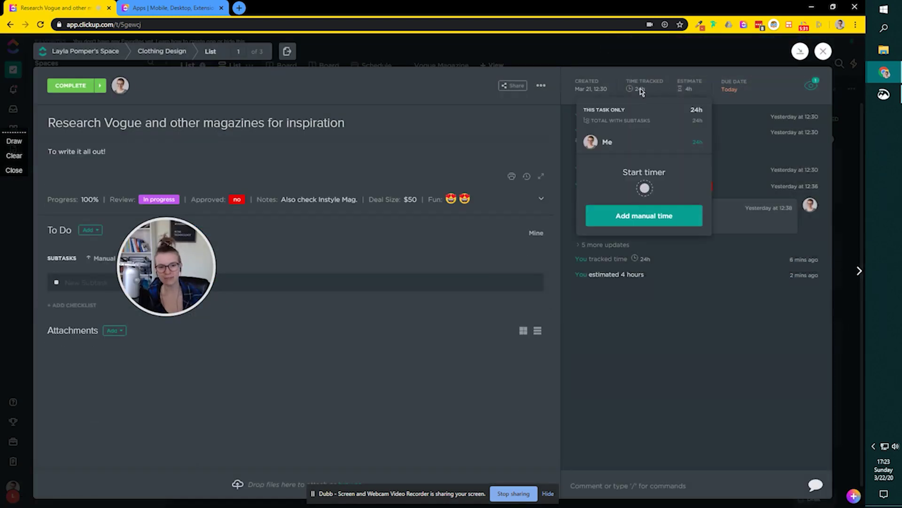
pyautogui.click(645, 189)
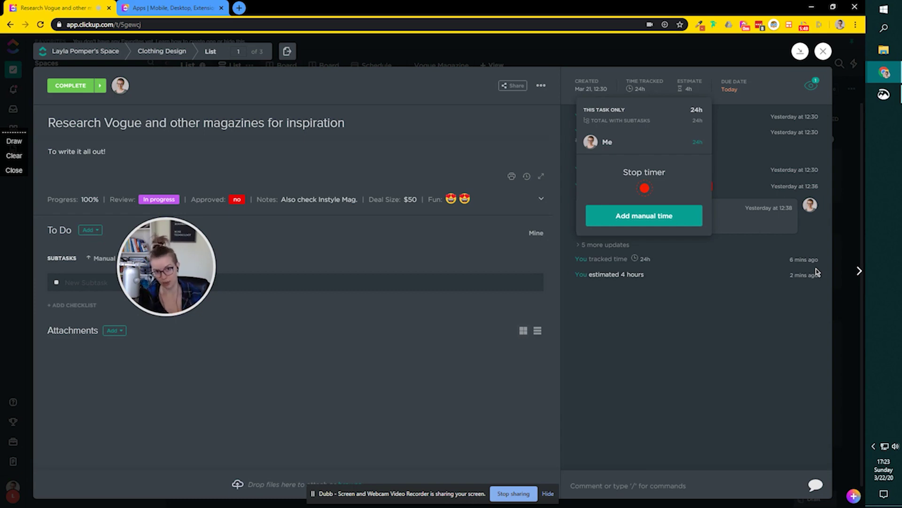
pyautogui.click(8, 496)
pyautogui.click(10, 496)
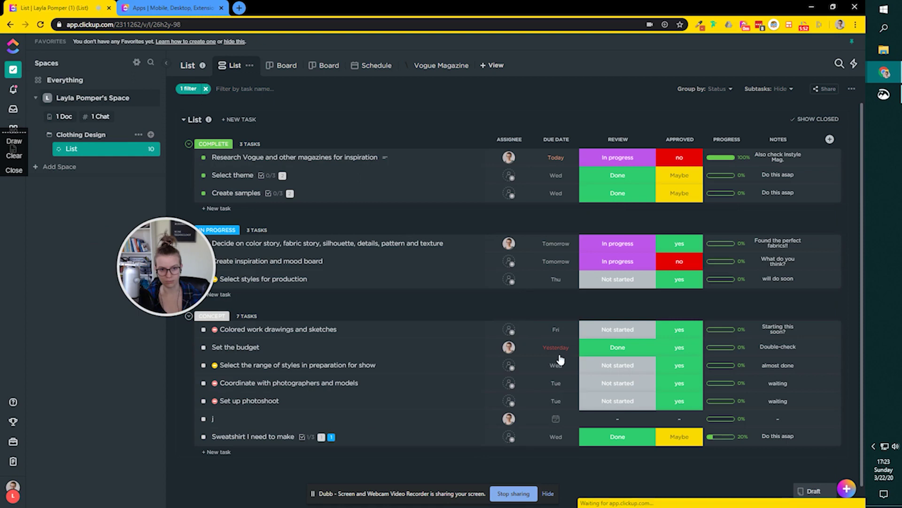
# - Stop the Research Vogue task's Track Time timer from the ClickUp Chrome extension at 00:00:35
pyautogui.click(12, 498)
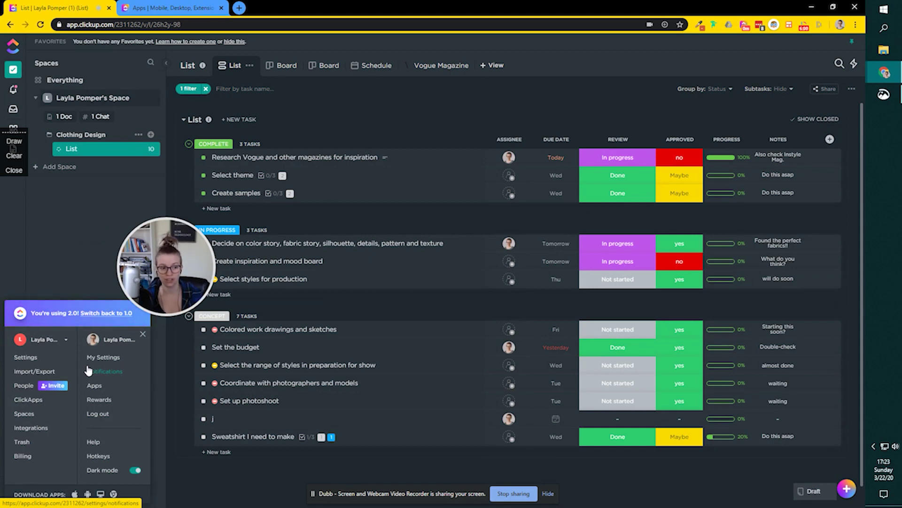
pyautogui.click(745, 26)
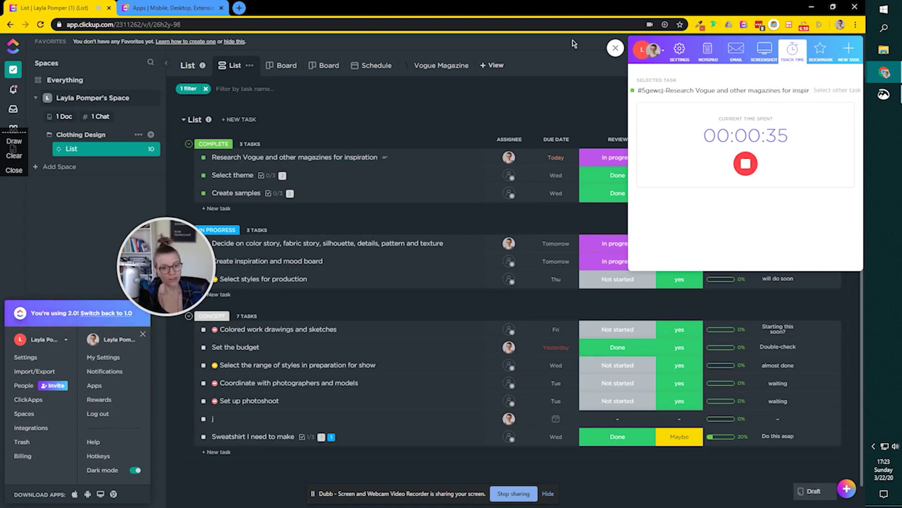
pyautogui.click(616, 48)
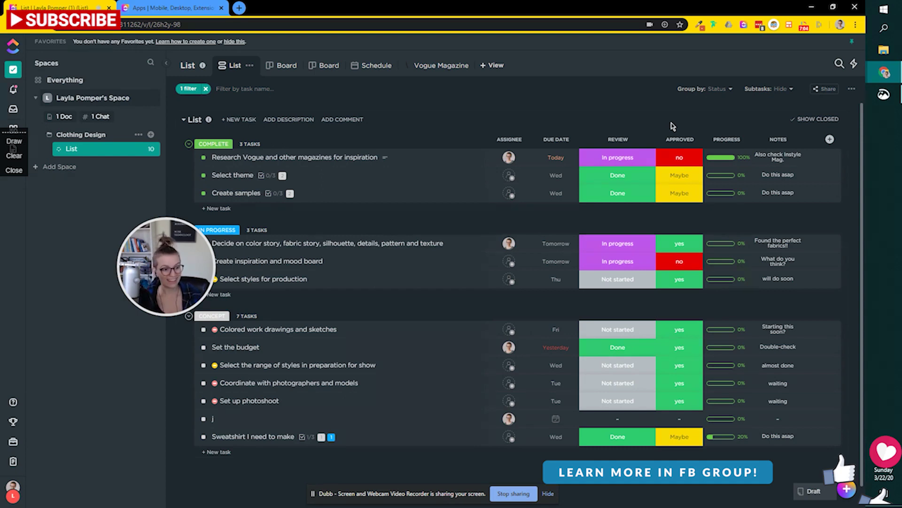
pyautogui.click(803, 25)
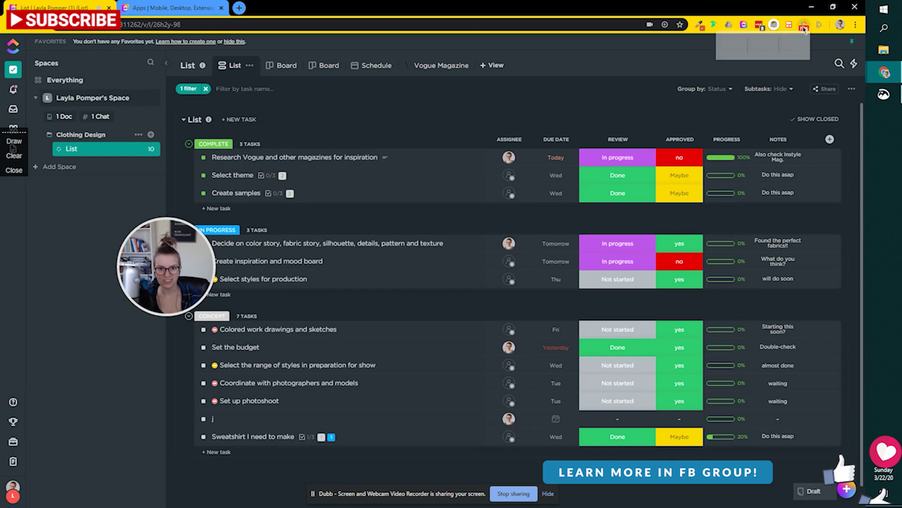